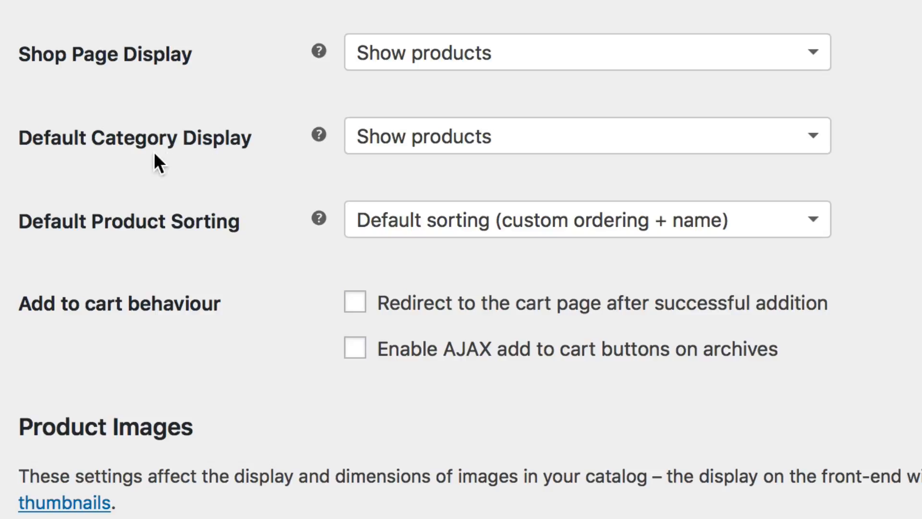
Step: Review the available choices for shop page display, default category display and default product sorting
left_click(564, 52)
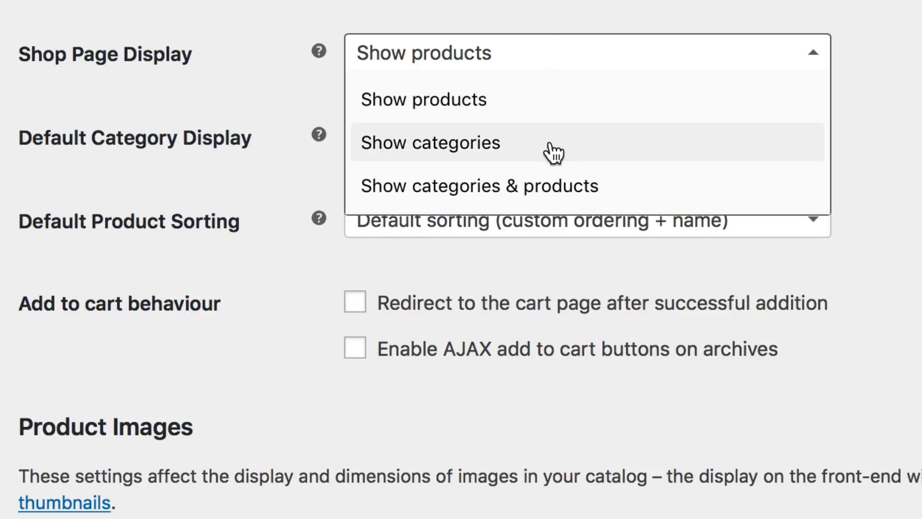
left_click(883, 137)
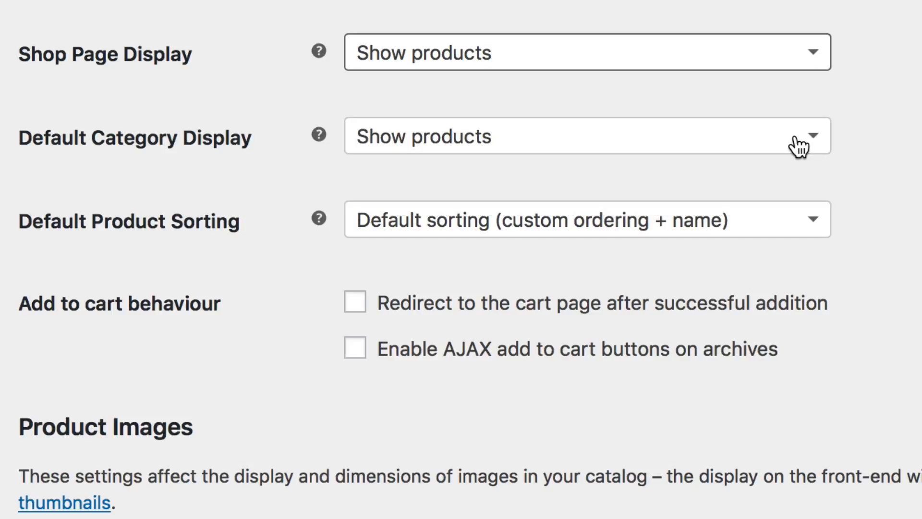
left_click(742, 139)
left_click(881, 215)
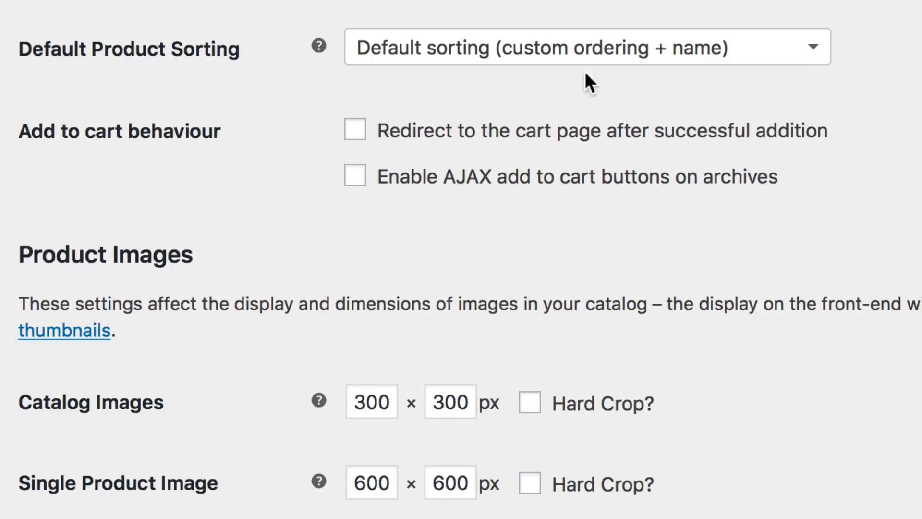
left_click(763, 46)
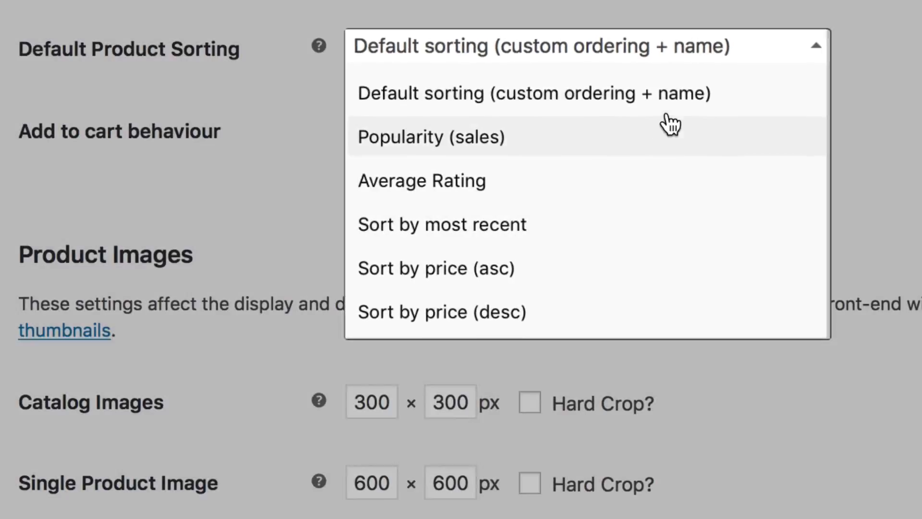
left_click(669, 113)
scroll(630, 105, "down", 1)
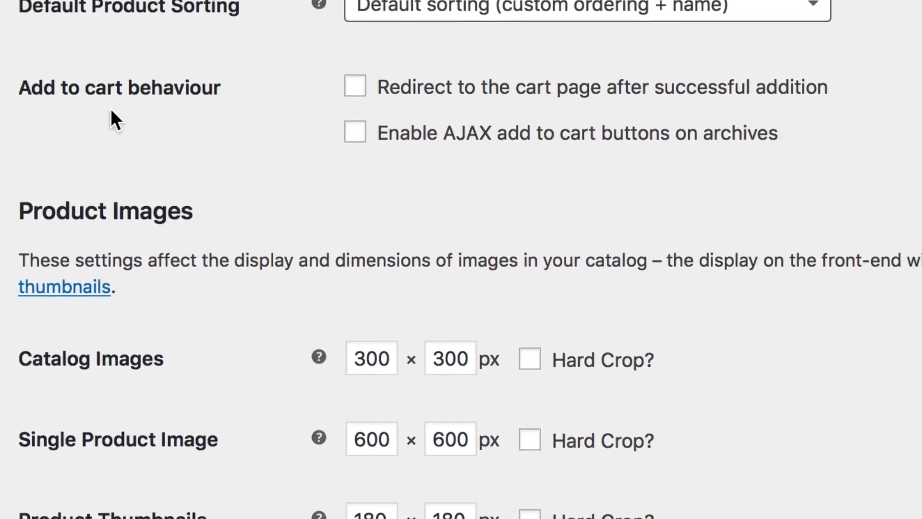
scroll(111, 110, "down", 1)
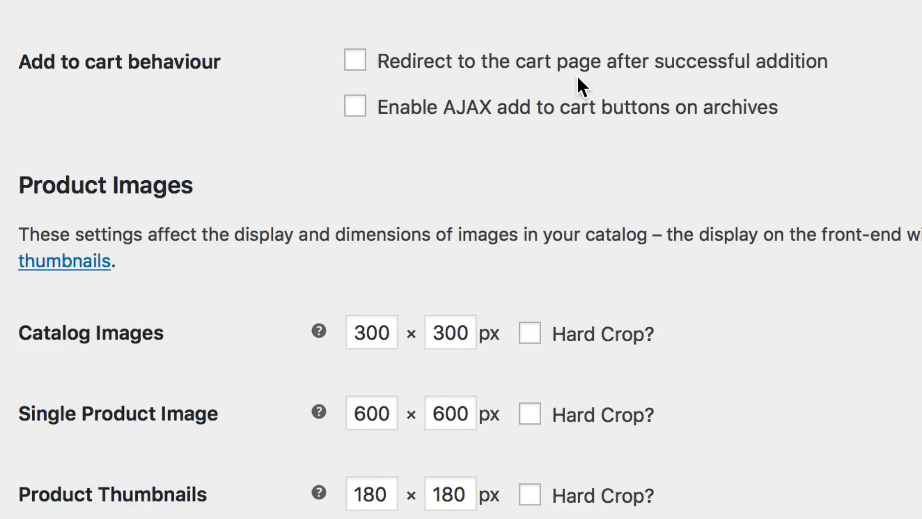
Step: Enable AJAX add to cart buttons on archives and try adding several shop products to the cart
left_click(576, 118)
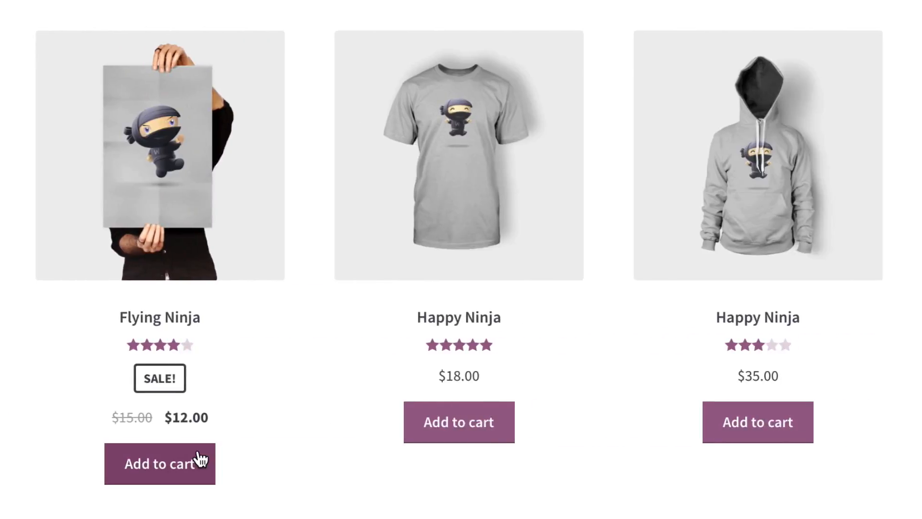
left_click(199, 461)
left_click(439, 431)
left_click(773, 430)
scroll(775, 431, "down", 10)
left_click(765, 307)
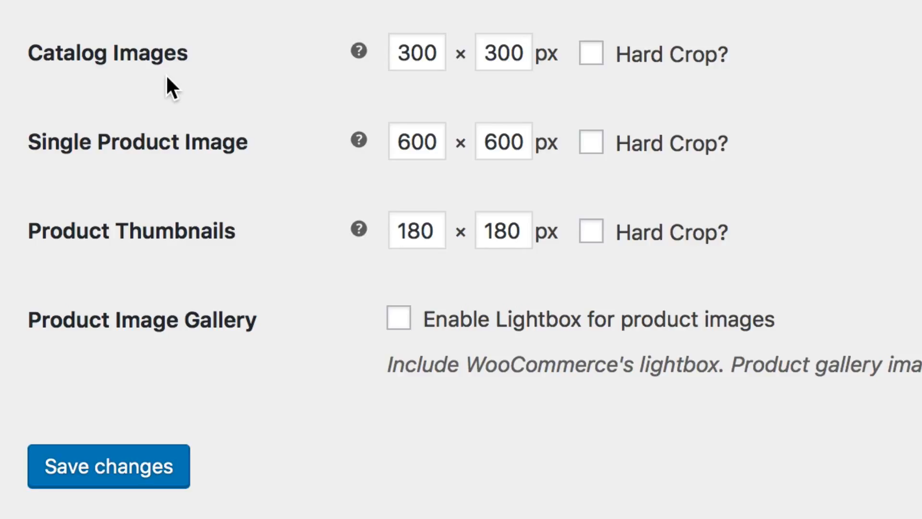
Step: Enable the lightbox for product images, try it on the red Woo shirt's image, and save the display settings
scroll(459, 438, "down", 10)
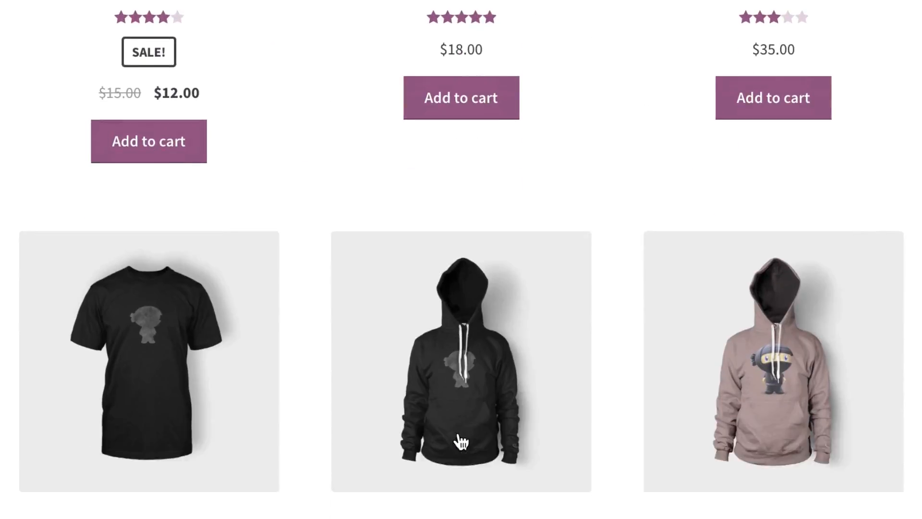
scroll(460, 438, "down", 12)
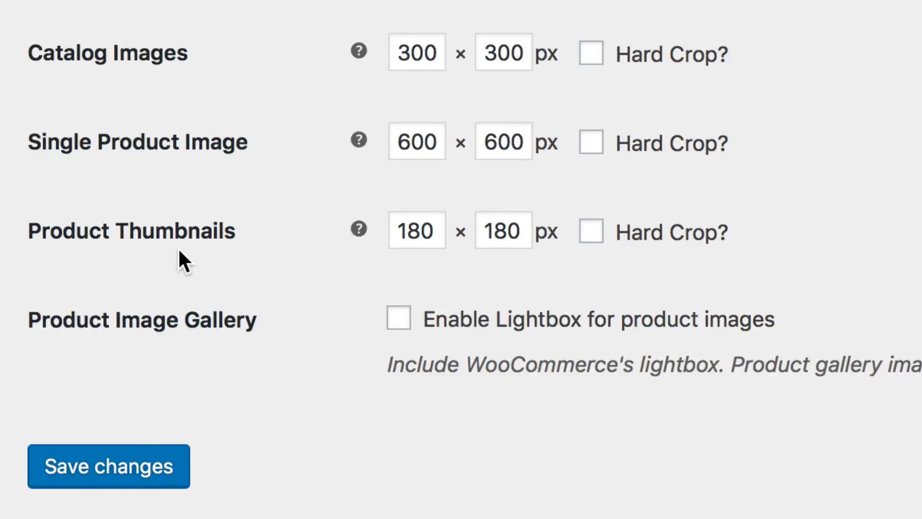
left_click(486, 326)
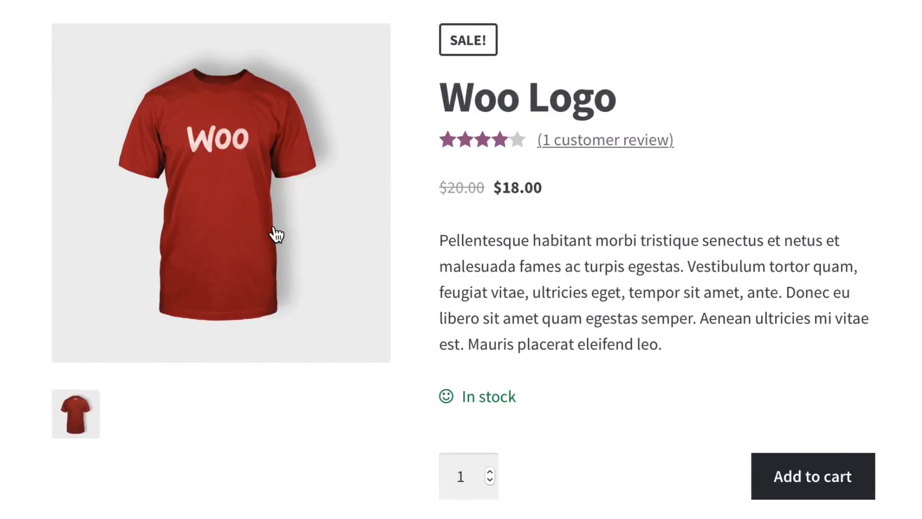
left_click(273, 233)
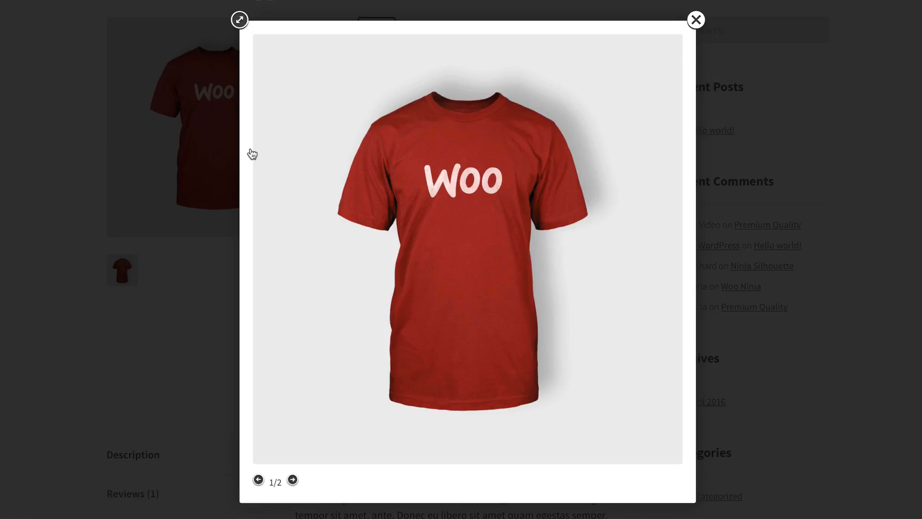
left_click(190, 152)
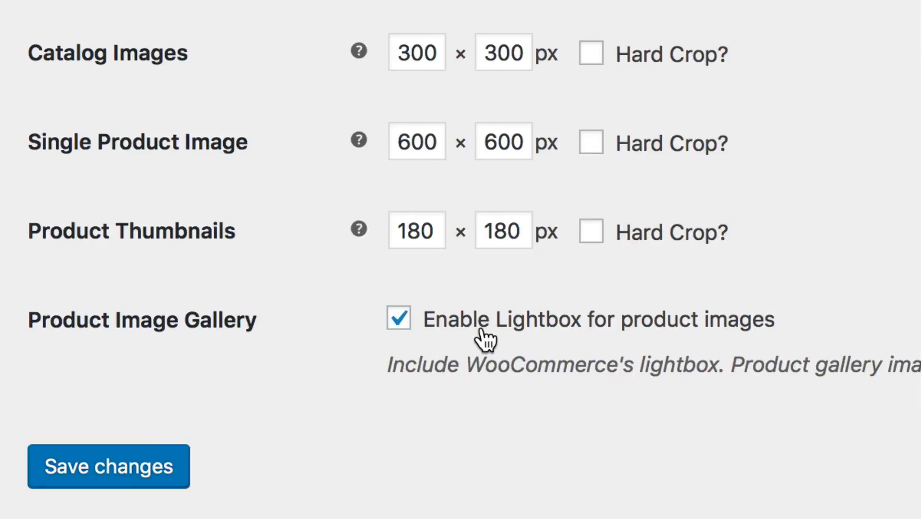
left_click(180, 464)
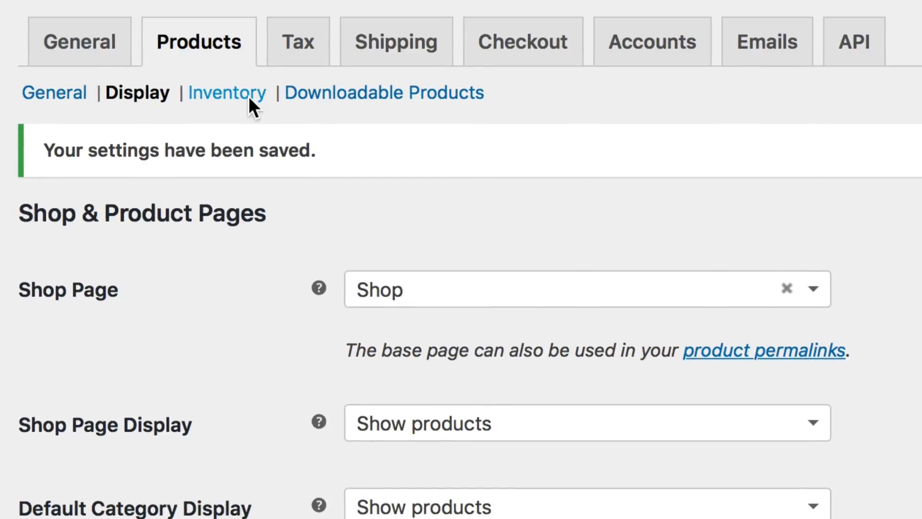
Step: Enable stock management in the inventory settings and set the stock hold time to 60 minutes
left_click(250, 98)
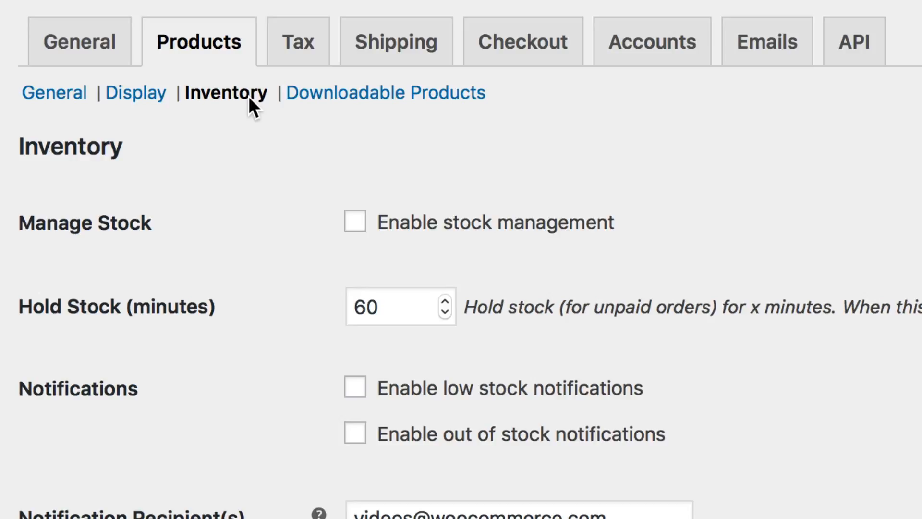
left_click(515, 228)
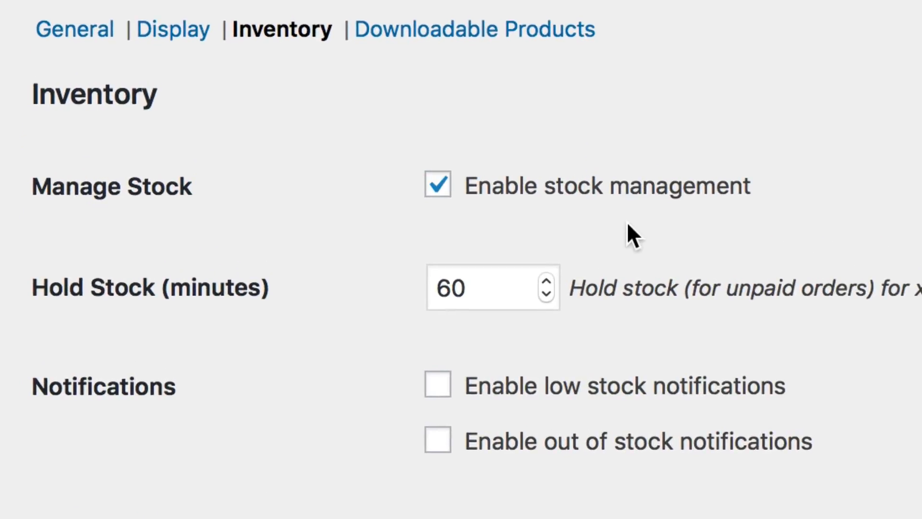
left_click(513, 281)
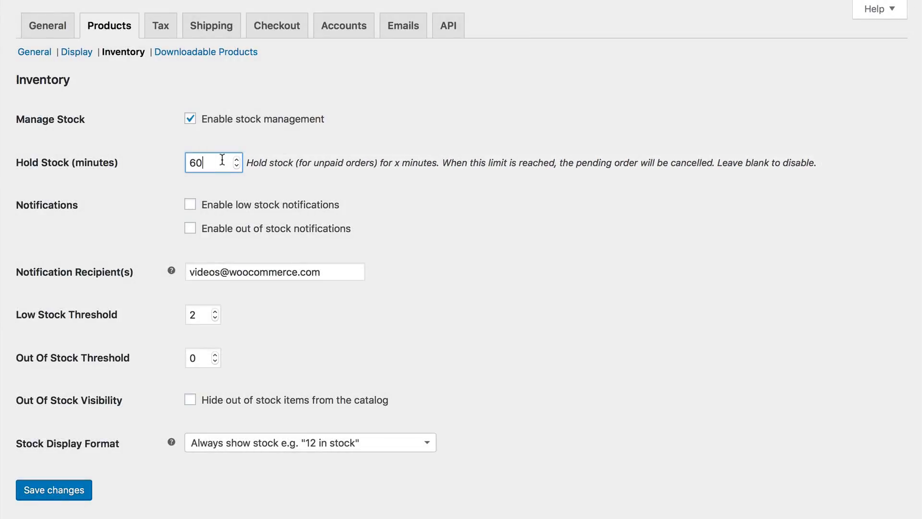
key("BackSpace")
key("BackSpace")
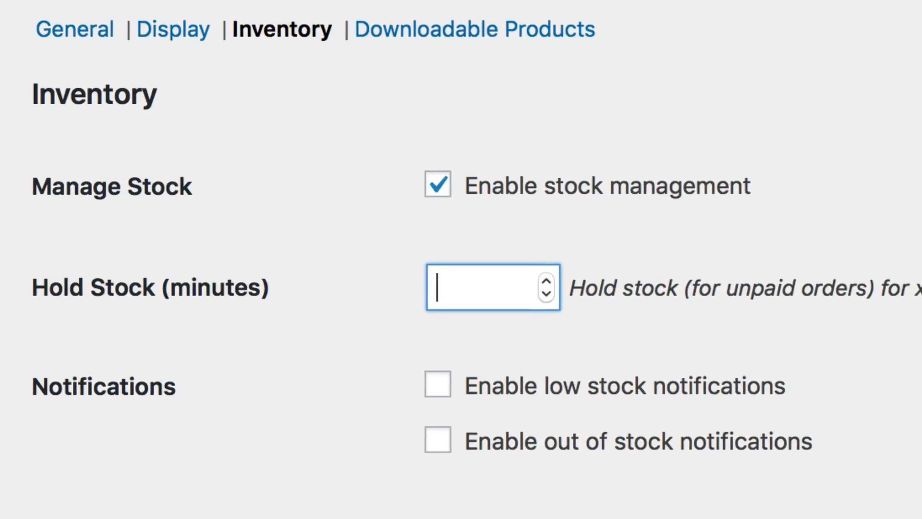
type("60")
Step: Enable low stock and out of stock notifications, and check the notification recipient and both stock thresholds
left_click(570, 89)
left_click(576, 137)
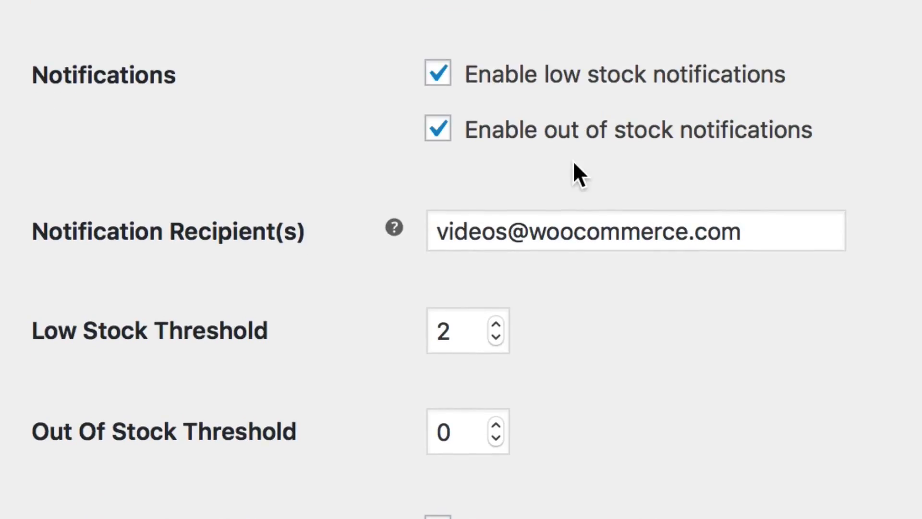
left_click(768, 233)
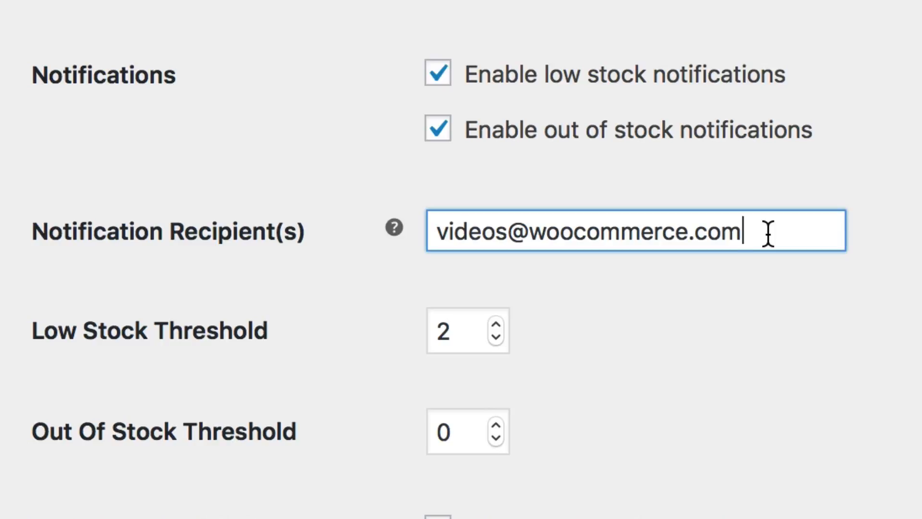
left_click(460, 53)
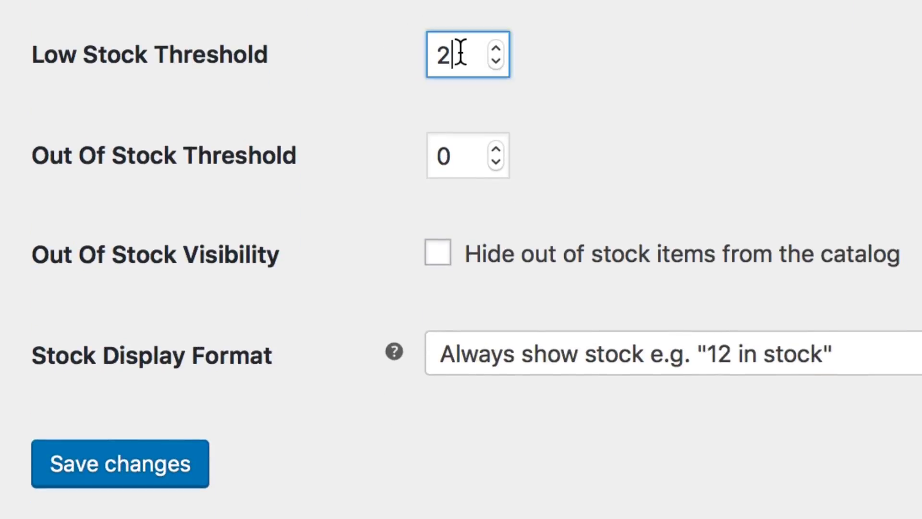
left_click(467, 150)
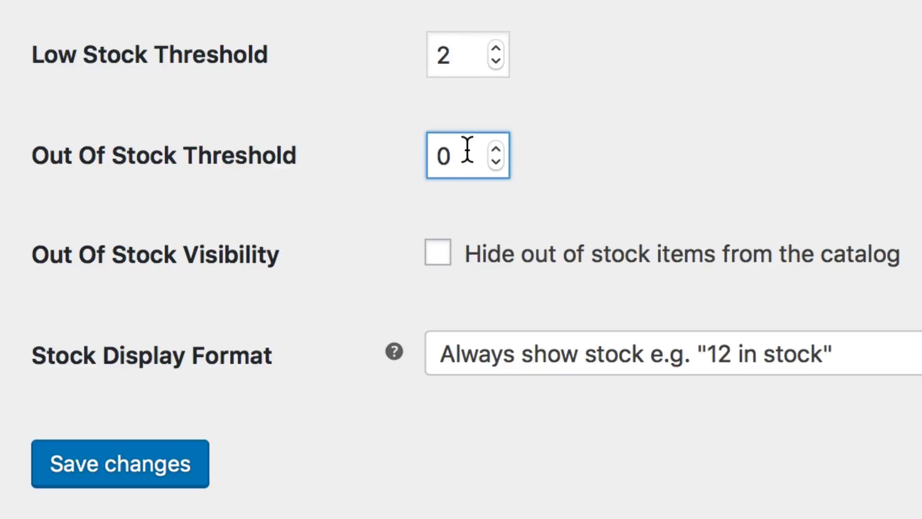
left_click(572, 132)
left_click(476, 164)
Step: Hide out of stock items from the catalog, show stock amounts only when low, and save the inventory settings
left_click(571, 276)
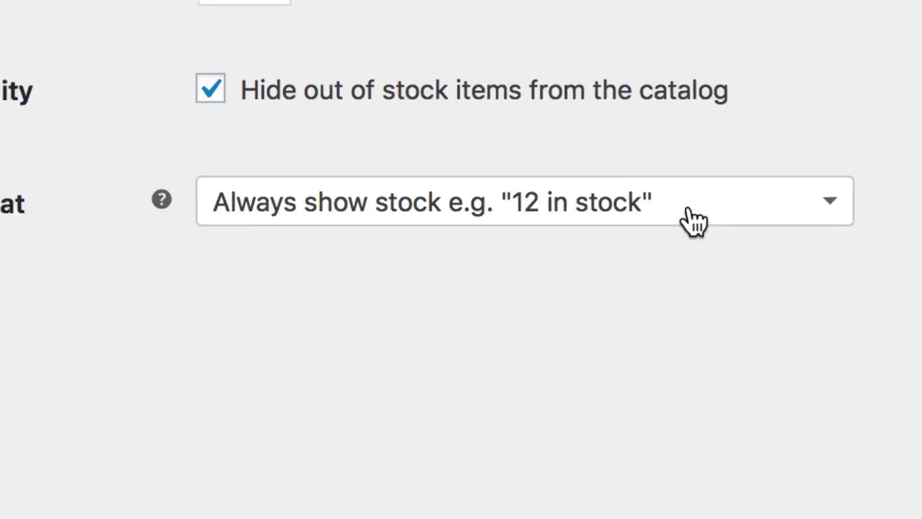
left_click(661, 168)
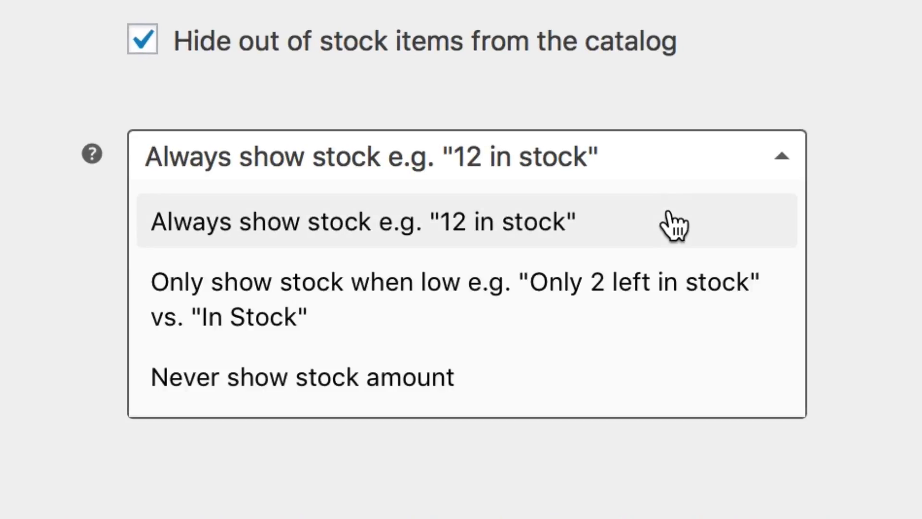
left_click(648, 320)
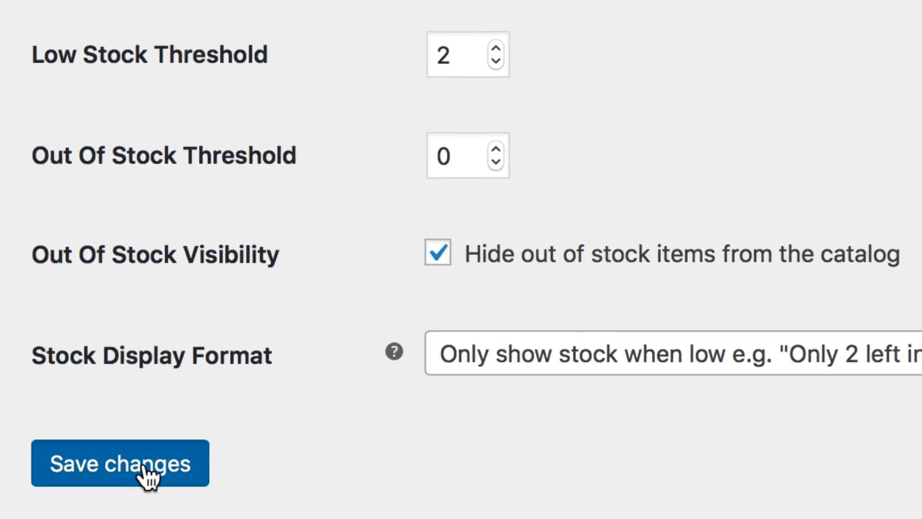
left_click(149, 464)
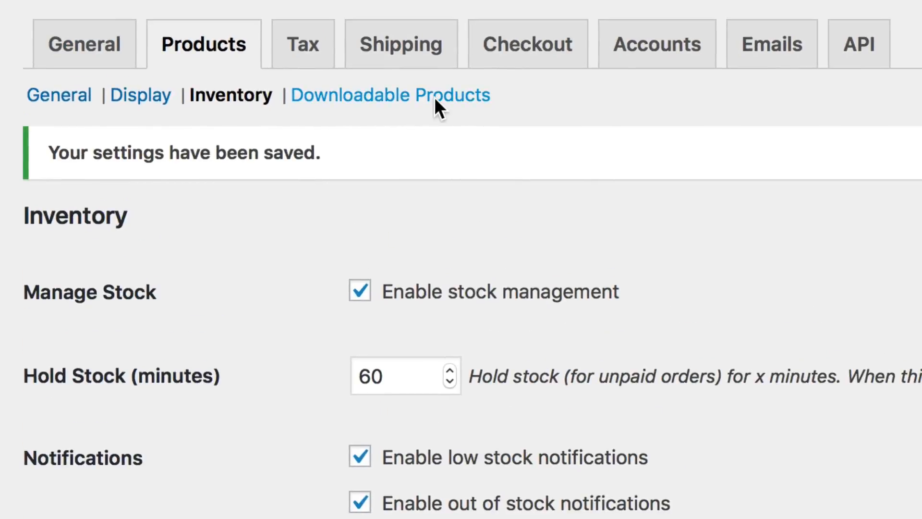
Step: In the downloadable product settings, set the file download method to X-Accel-Redirect/X-Sendfile and make downloads require login
left_click(435, 99)
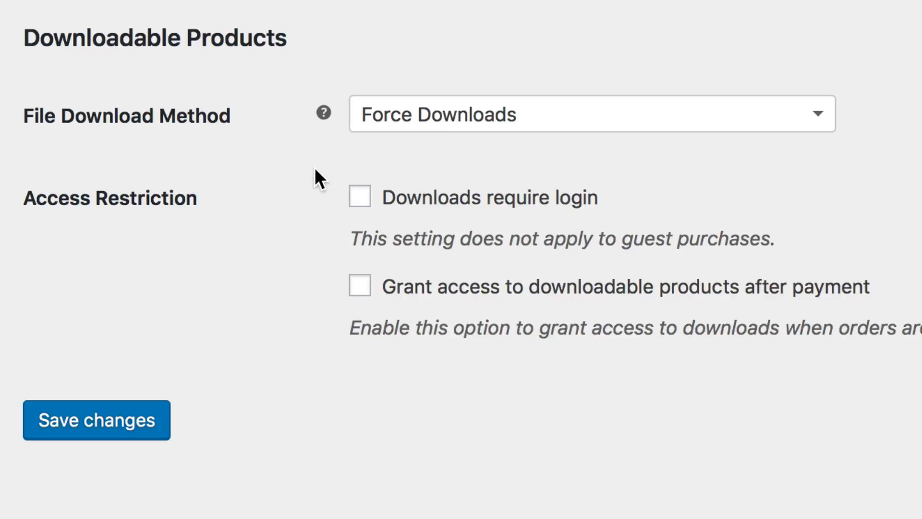
left_click(684, 114)
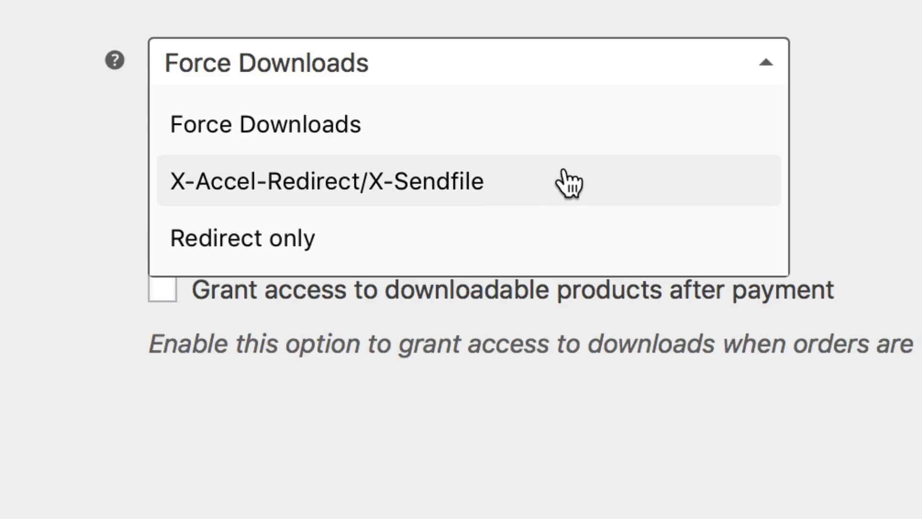
left_click(569, 183)
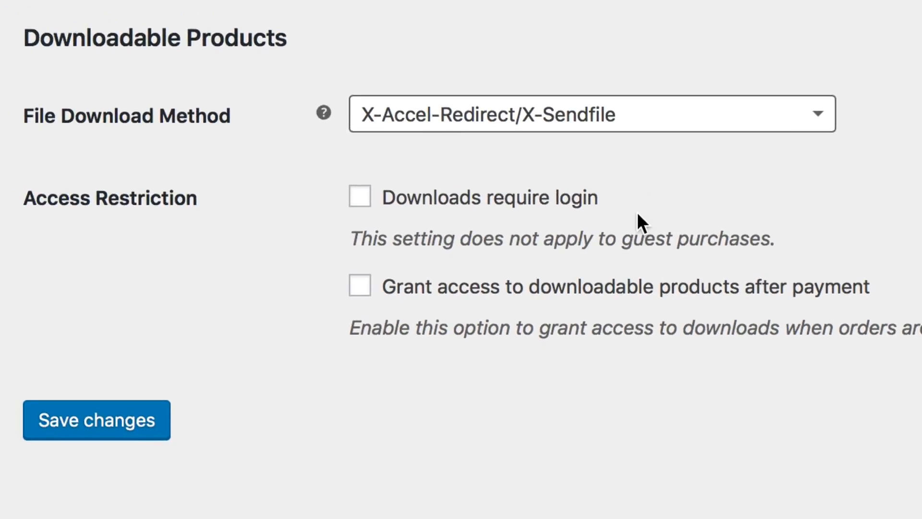
left_click(442, 211)
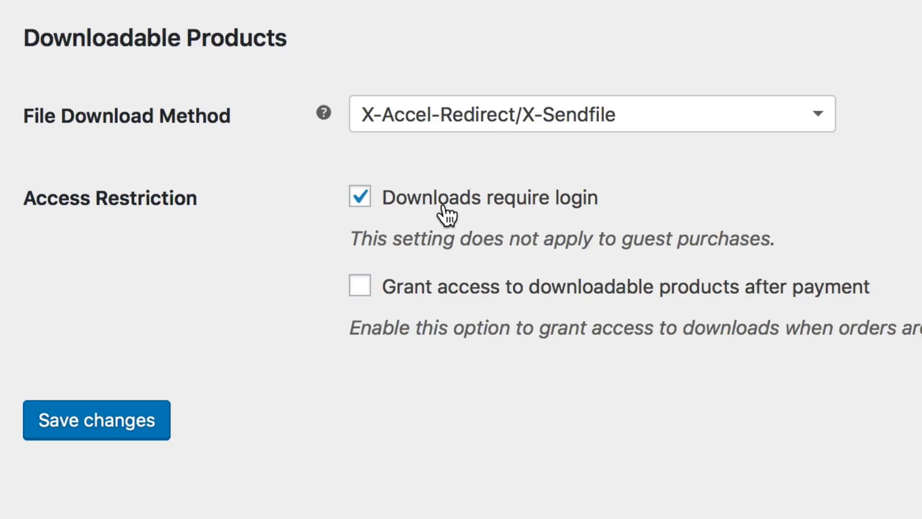